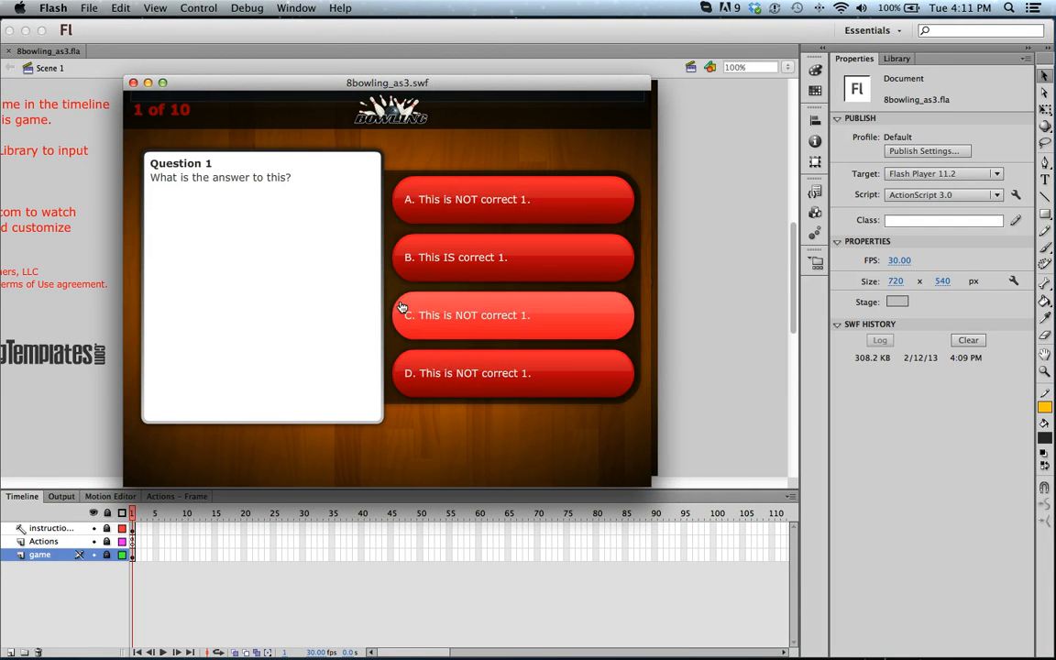
Step: Close the game preview, unlock the game layer and open the interaction movie clip for editing
{"action": "left_click", "coordinate": [133, 82]}
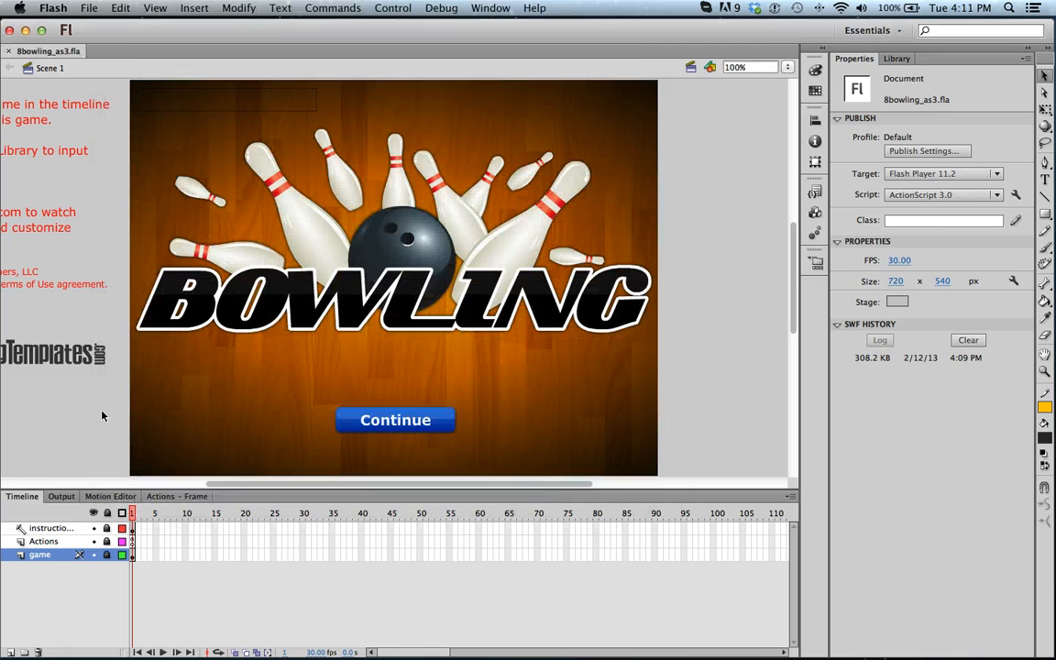
{"action": "left_click", "coordinate": [106, 556]}
{"action": "left_click", "coordinate": [106, 555]}
{"action": "left_click", "coordinate": [106, 555]}
{"action": "double_click", "coordinate": [385, 333]}
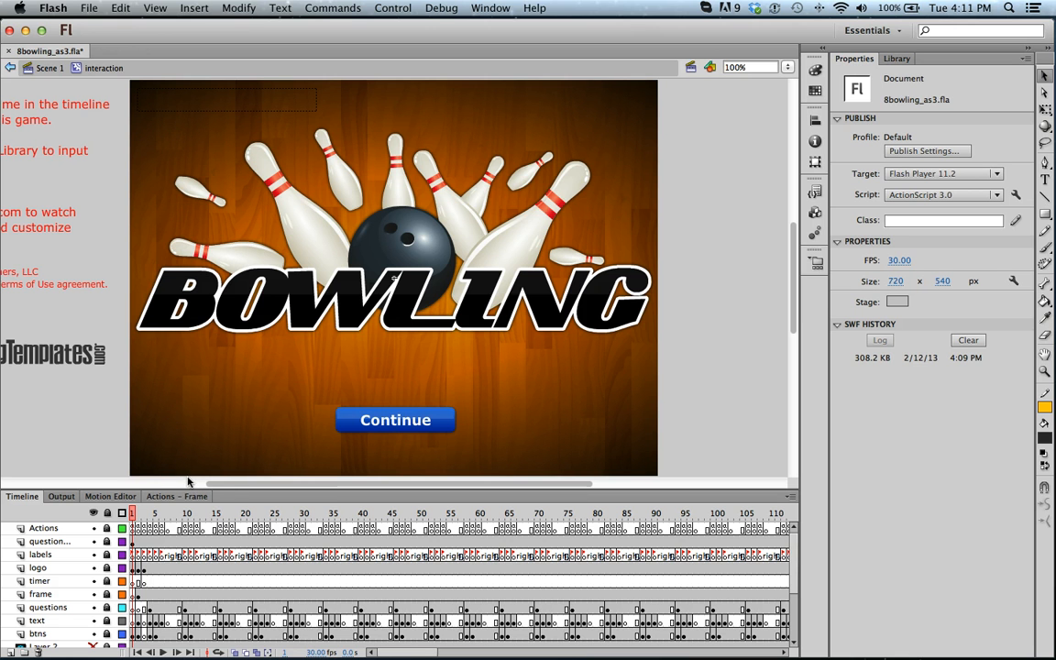
Step: Unlock the btns layer and move question 1's fourth answer button off the stage on frame 4, to about X 473, Y 78
{"action": "left_click_drag", "start_coordinate": [189, 486], "coordinate": [180, 399]}
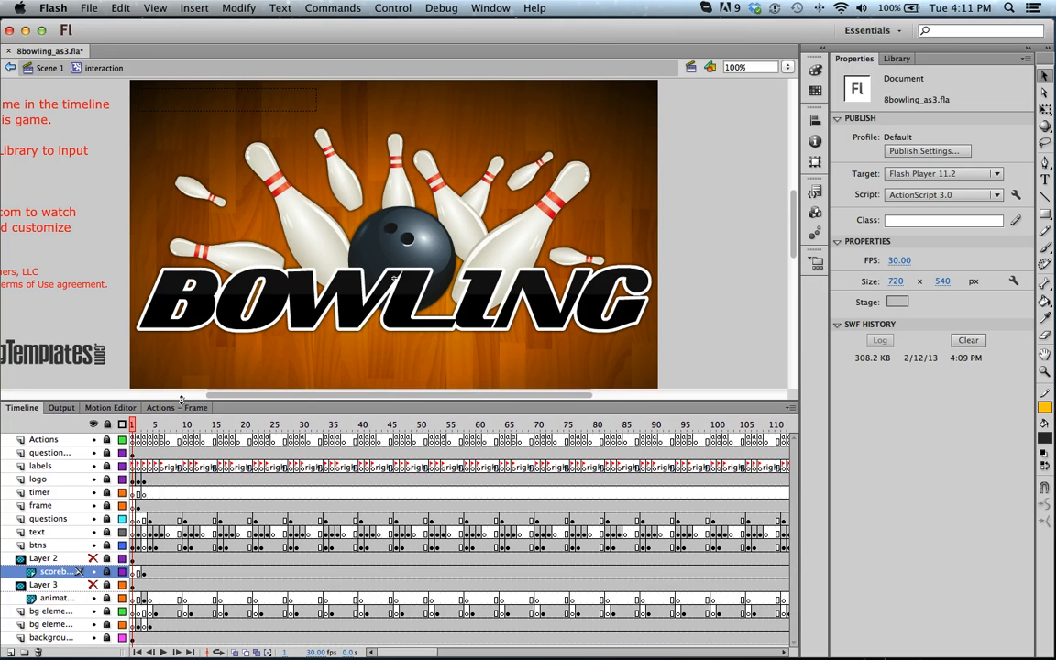
{"action": "left_click", "coordinate": [786, 67]}
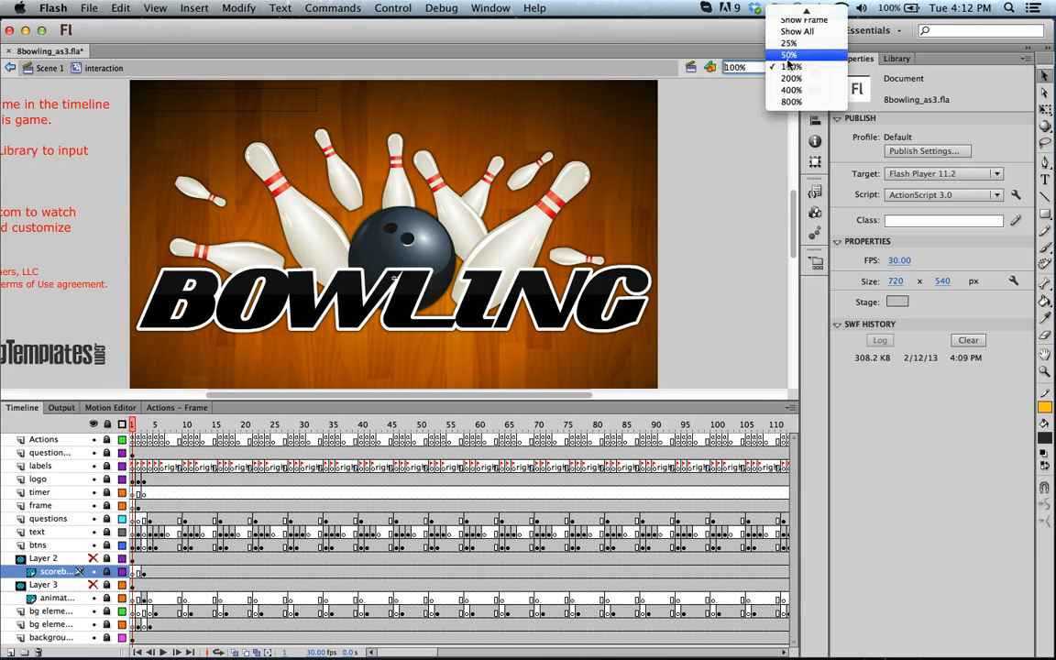
{"action": "left_click", "coordinate": [804, 14]}
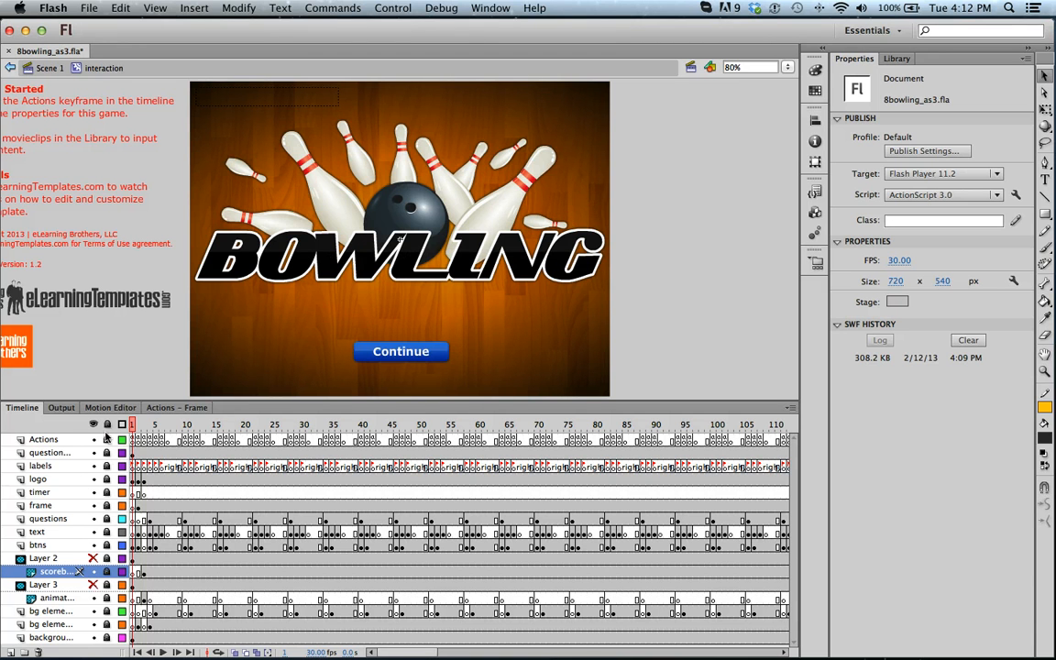
{"action": "left_click", "coordinate": [106, 545]}
{"action": "left_click_drag", "start_coordinate": [133, 426], "coordinate": [150, 427]}
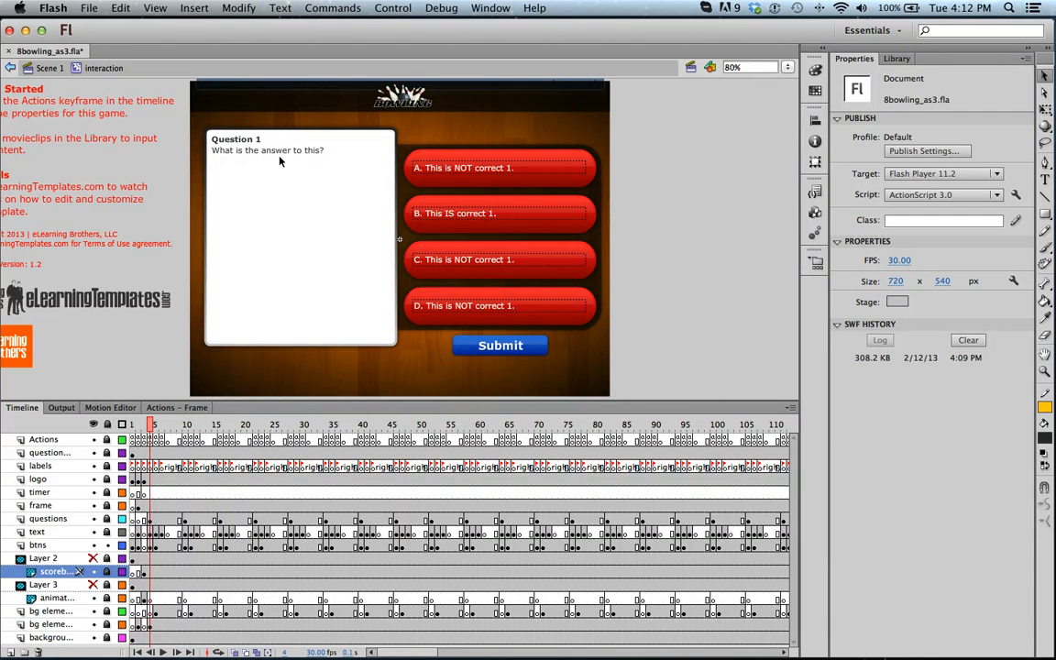
{"action": "left_click", "coordinate": [579, 326]}
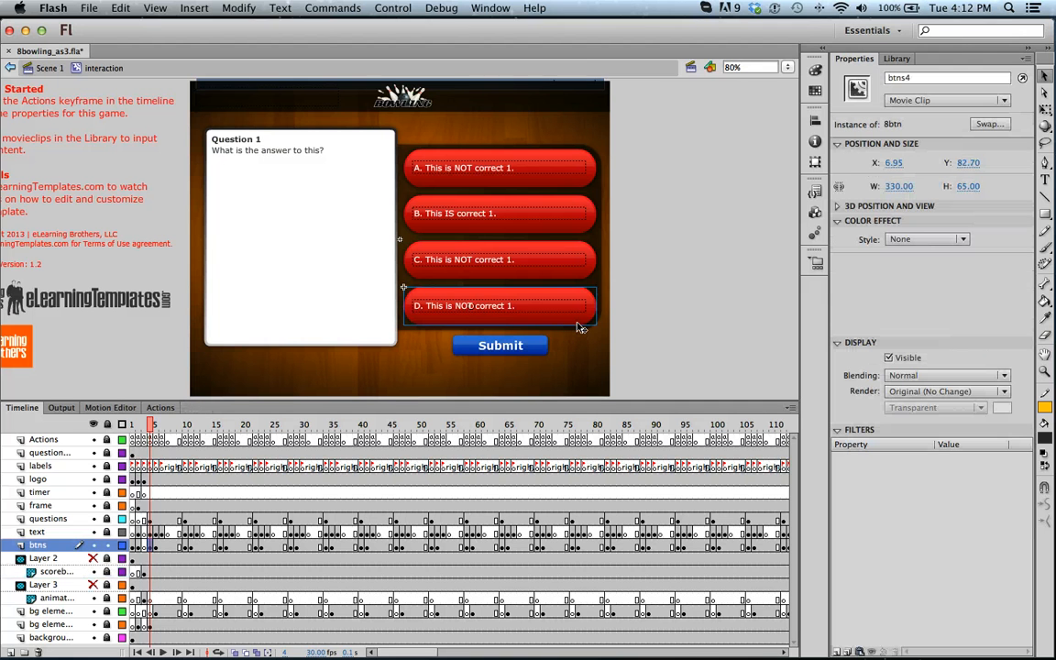
{"action": "left_click_drag", "start_coordinate": [579, 325], "coordinate": [719, 318]}
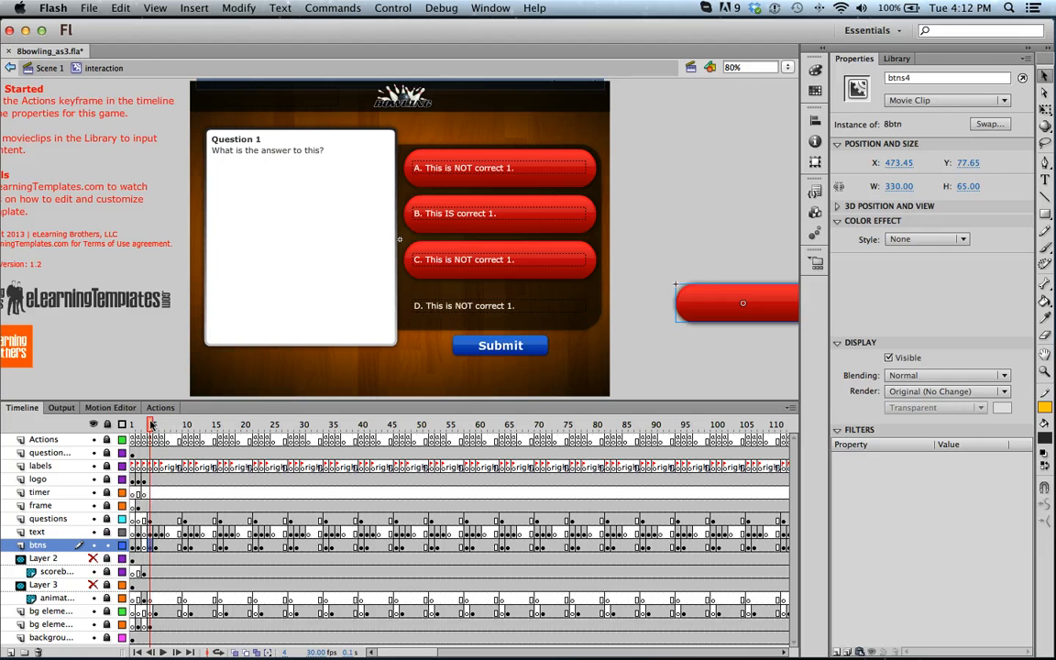
Step: On frame 10, move question 2's fourth answer button off the stage to about X 477, Y 78
{"action": "left_click_drag", "start_coordinate": [151, 424], "coordinate": [186, 423]}
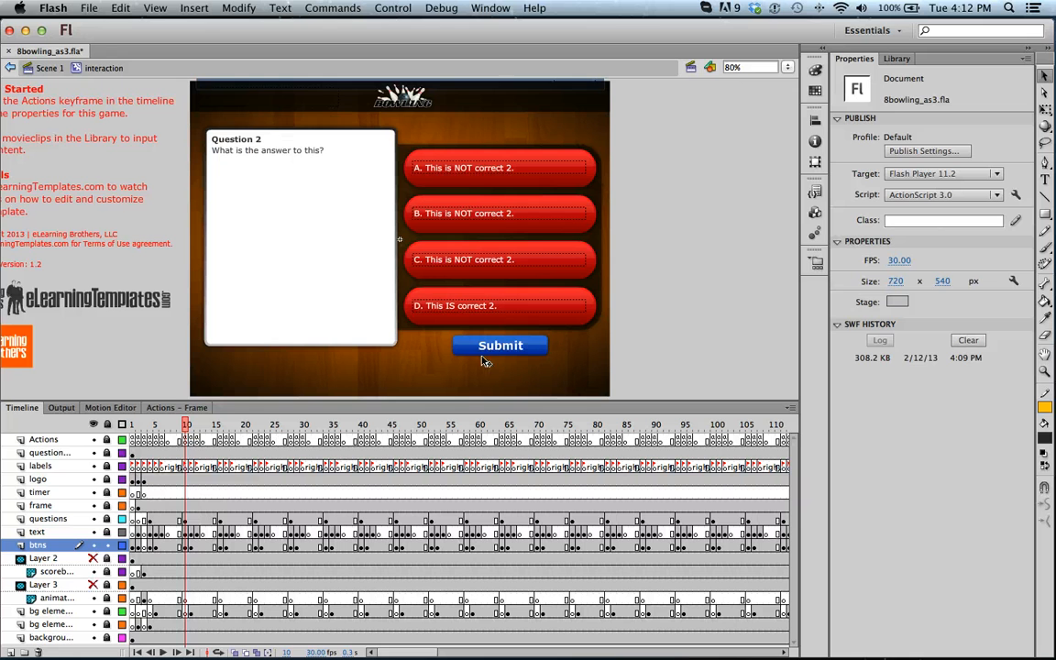
{"action": "left_click", "coordinate": [508, 299]}
{"action": "left_click_drag", "start_coordinate": [515, 327], "coordinate": [699, 323]}
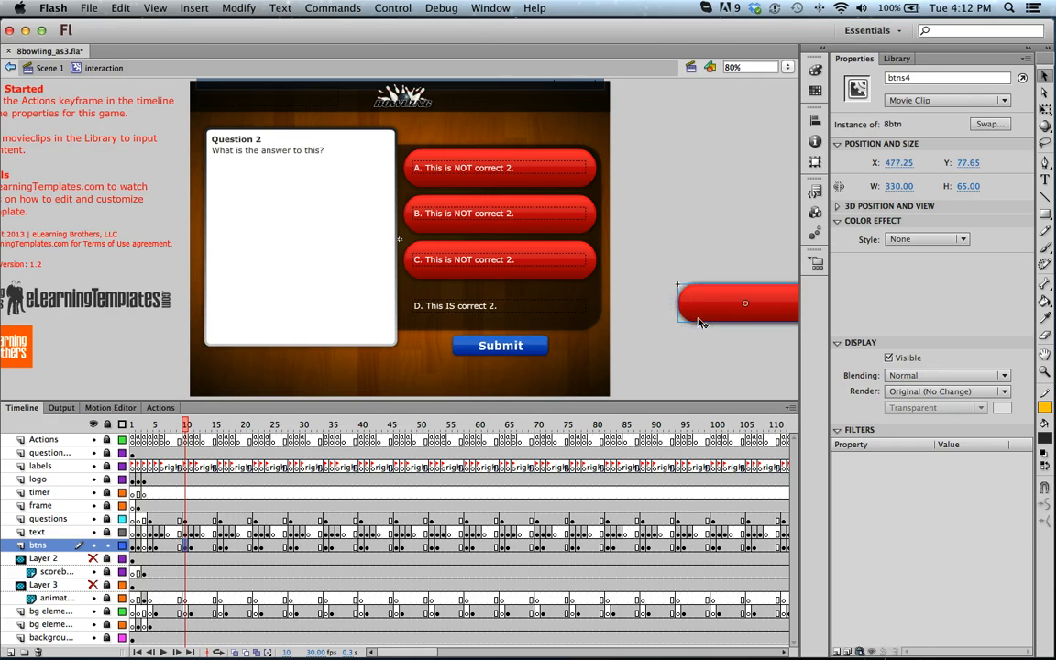
{"action": "left_click", "coordinate": [691, 241]}
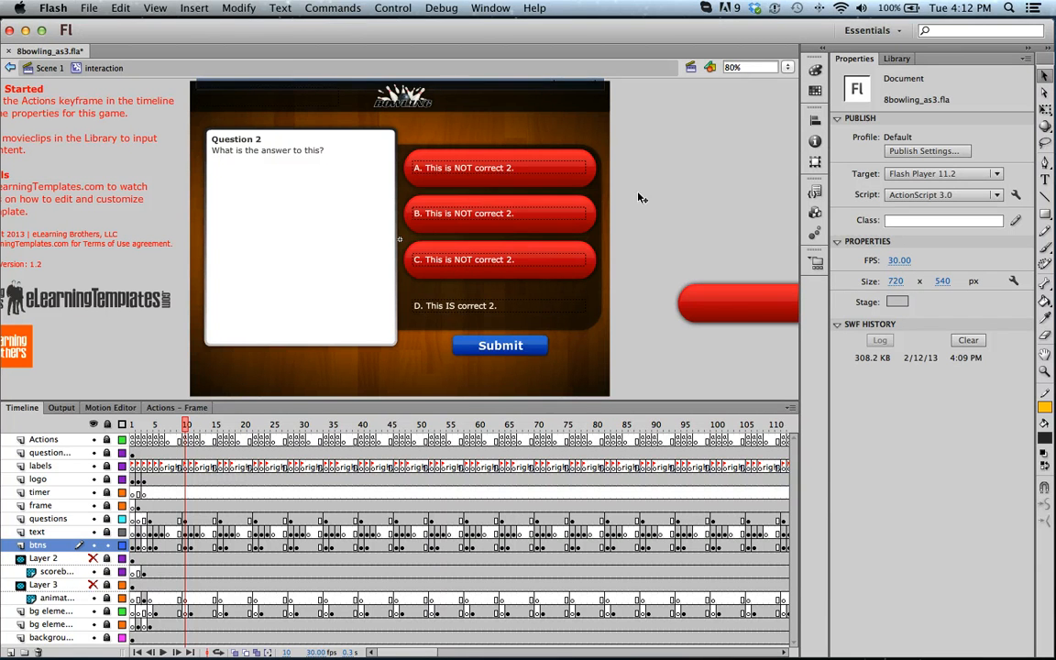
Step: Open the Answers 1 symbol from the Question 1 library folder and delete the answer D text
{"action": "left_click", "coordinate": [904, 59]}
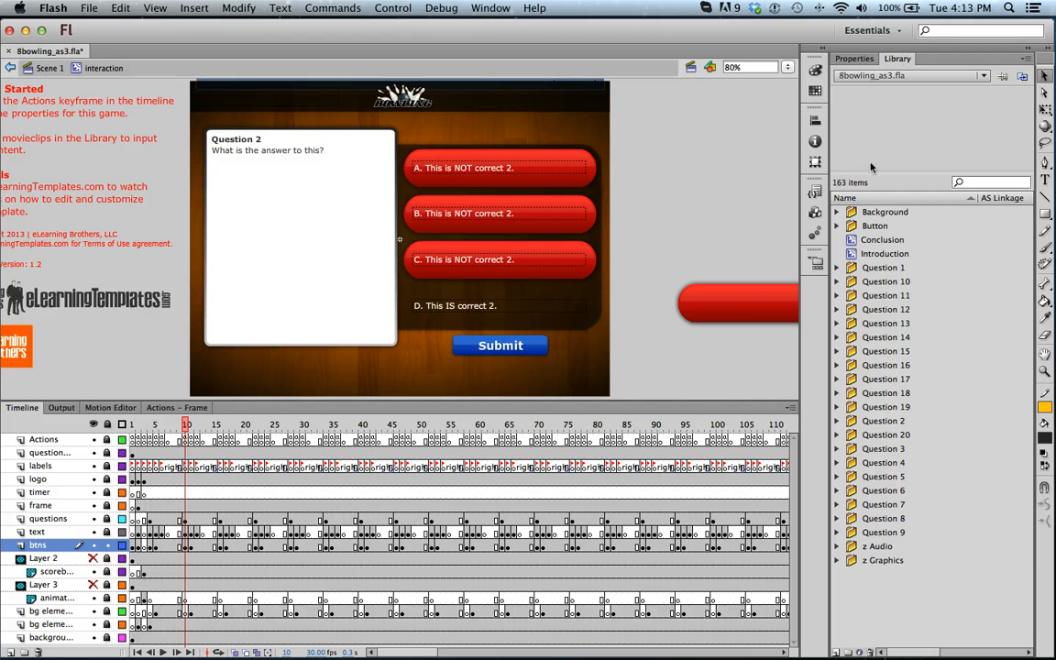
{"action": "left_click", "coordinate": [835, 269]}
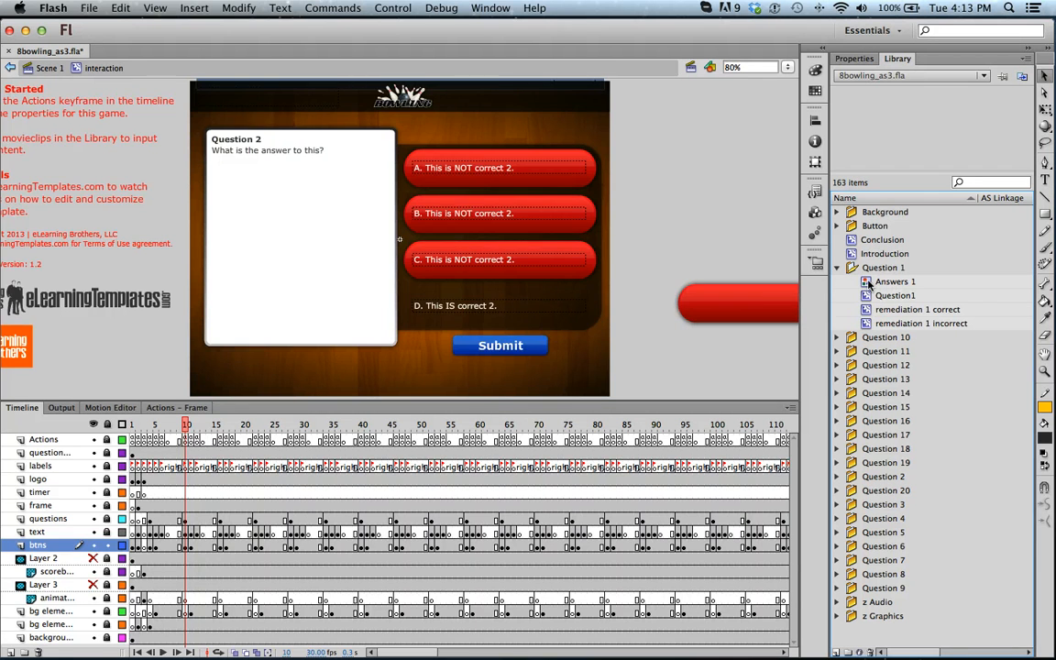
{"action": "double_click", "coordinate": [868, 285]}
{"action": "scroll", "coordinate": [679, 232], "scroll_direction": "down", "scroll_amount": 4}
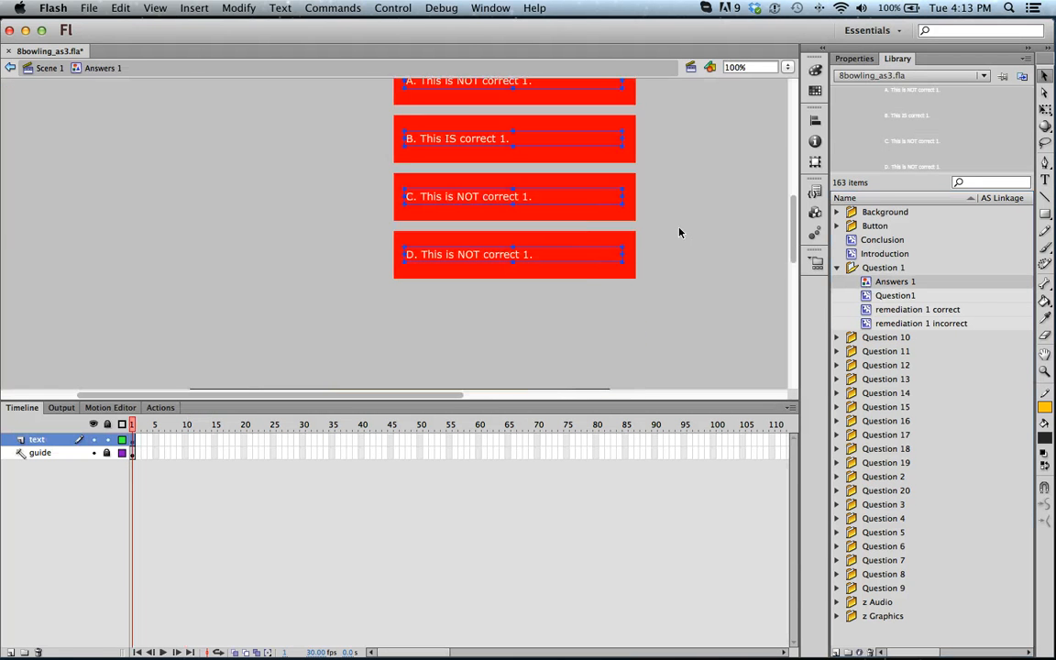
{"action": "scroll", "coordinate": [622, 257], "scroll_direction": "up", "scroll_amount": 2}
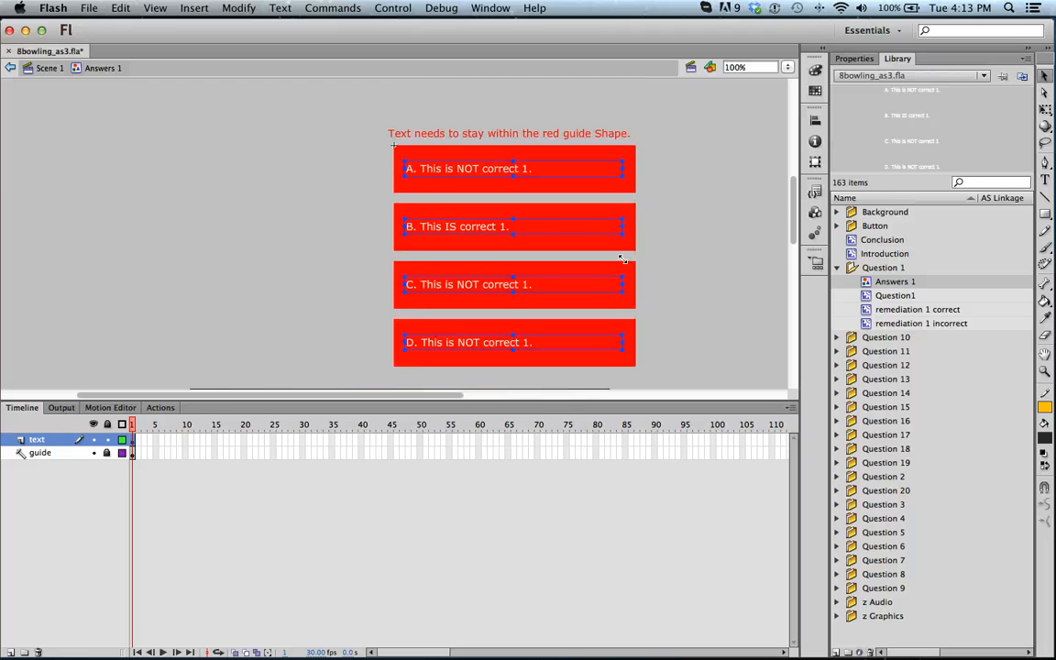
{"action": "left_click", "coordinate": [604, 251]}
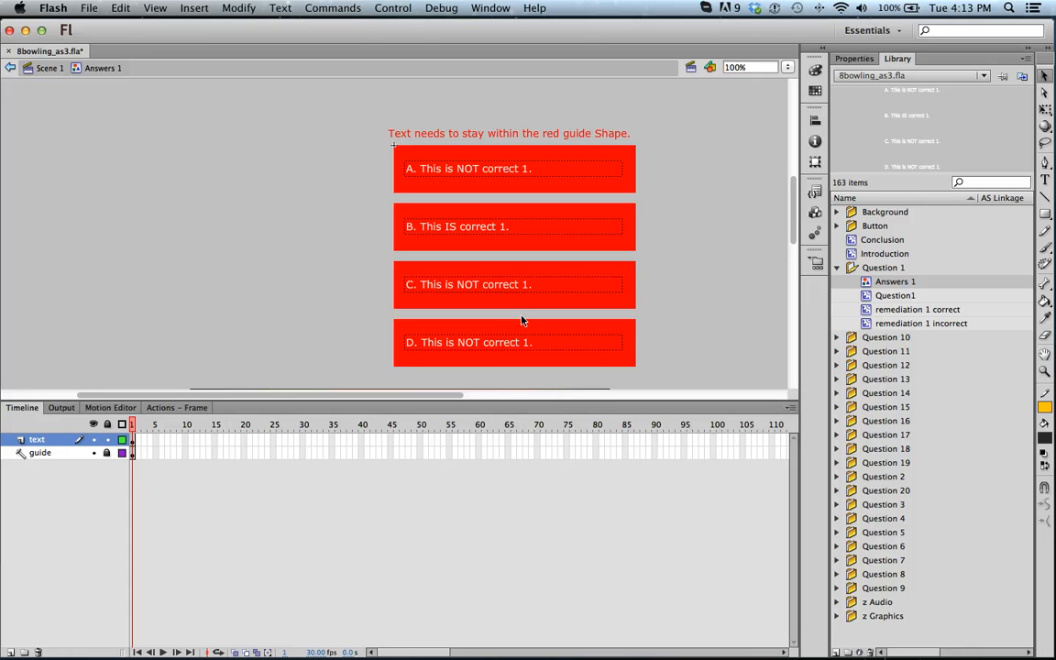
{"action": "left_click", "coordinate": [496, 353]}
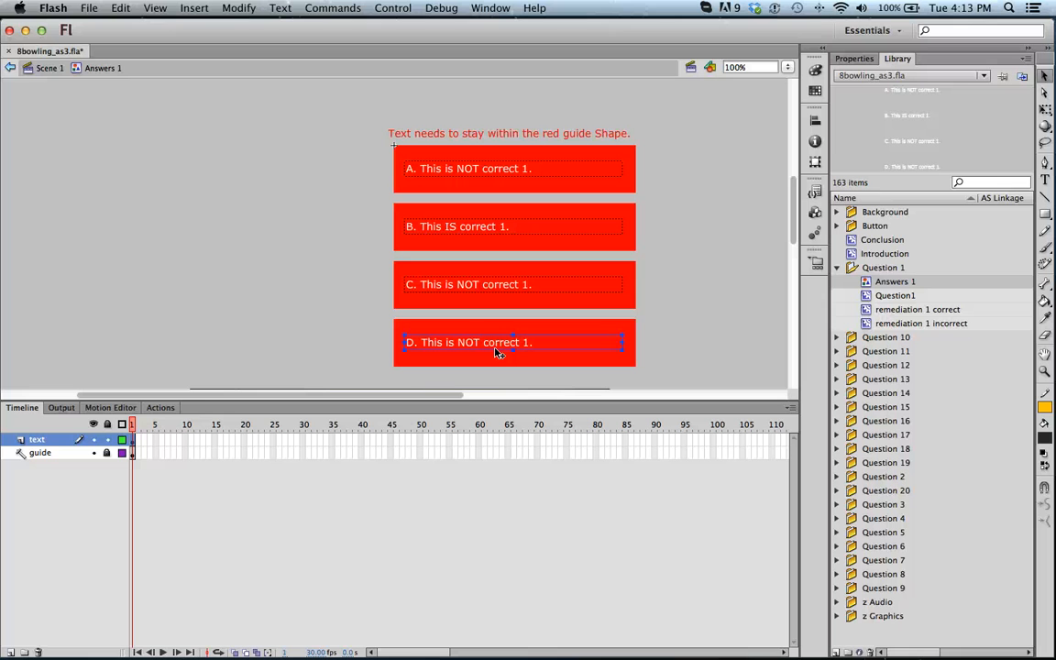
{"action": "key", "text": "BackSpace"}
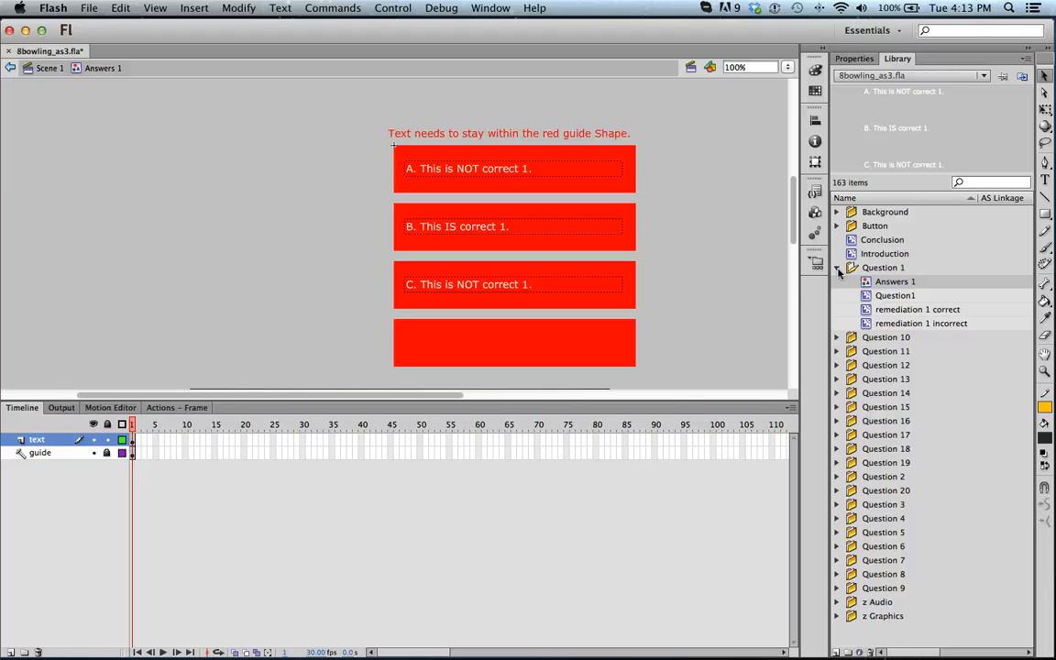
Step: Test the movie by answering question 1 with B, bowling and checking question 2's answer layout, and close the preview
{"action": "key", "text": "super+Return"}
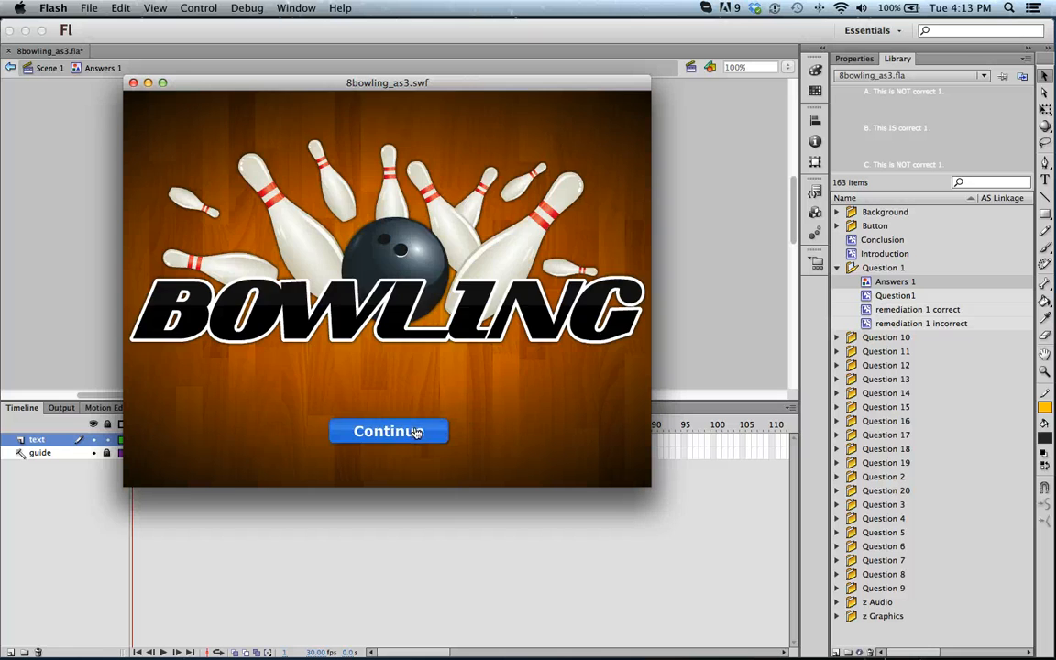
{"action": "left_click", "coordinate": [419, 431]}
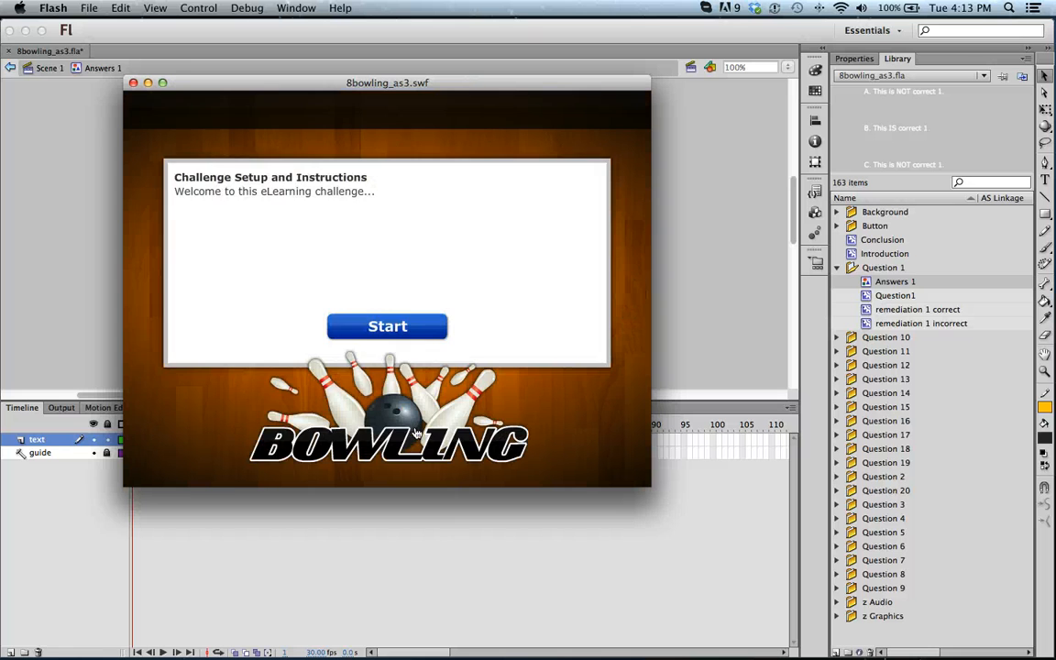
{"action": "left_click", "coordinate": [422, 340]}
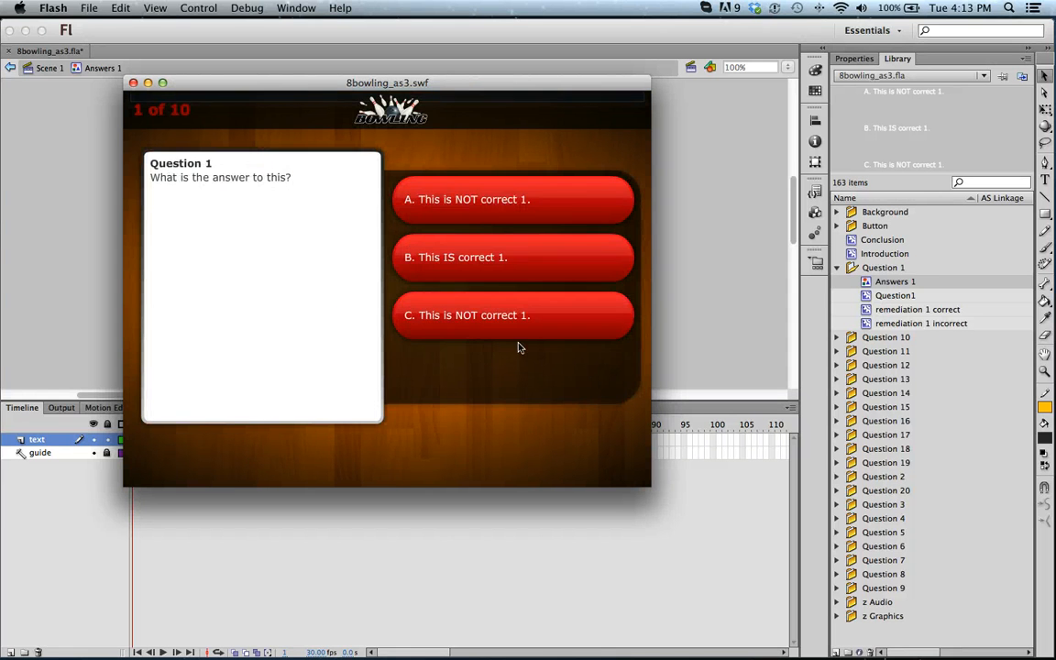
{"action": "left_click", "coordinate": [522, 274]}
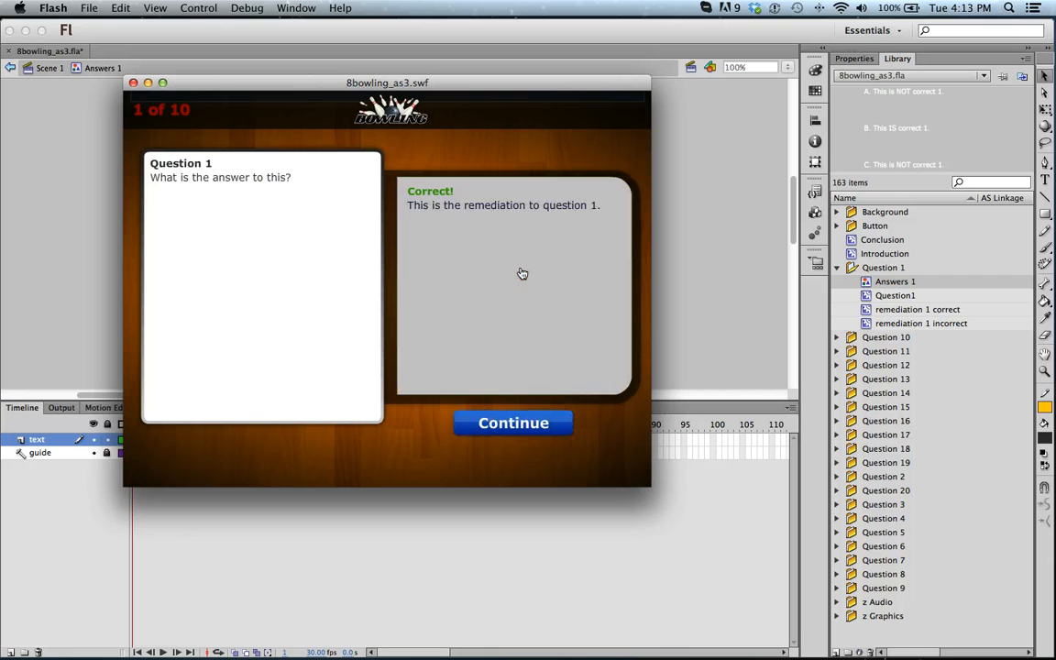
{"action": "left_click", "coordinate": [486, 422]}
{"action": "left_click", "coordinate": [490, 419]}
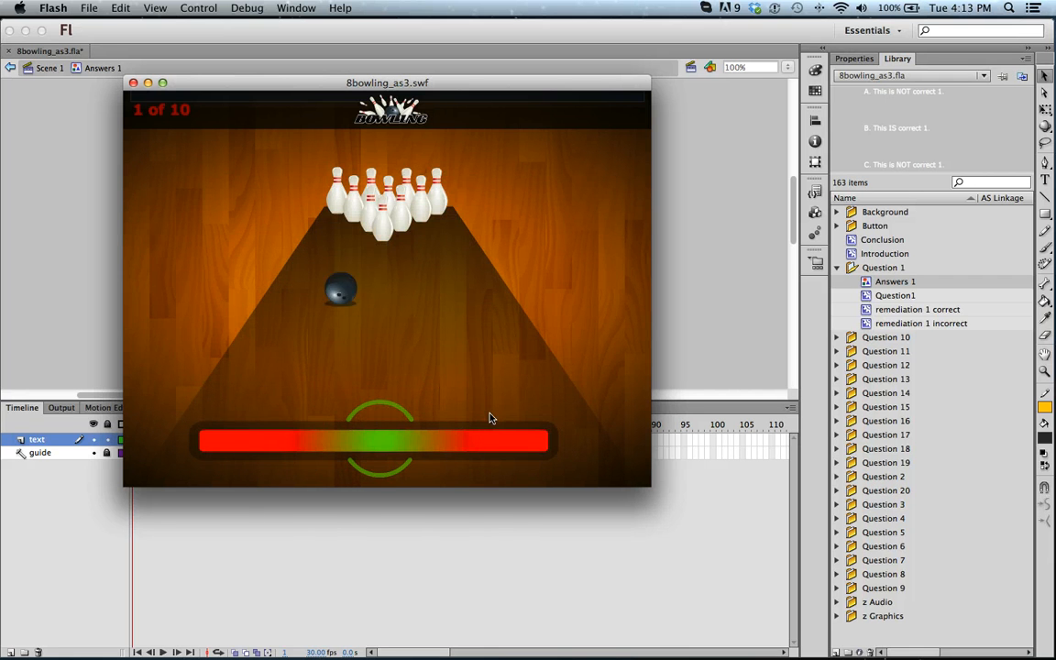
{"action": "left_click", "coordinate": [490, 419]}
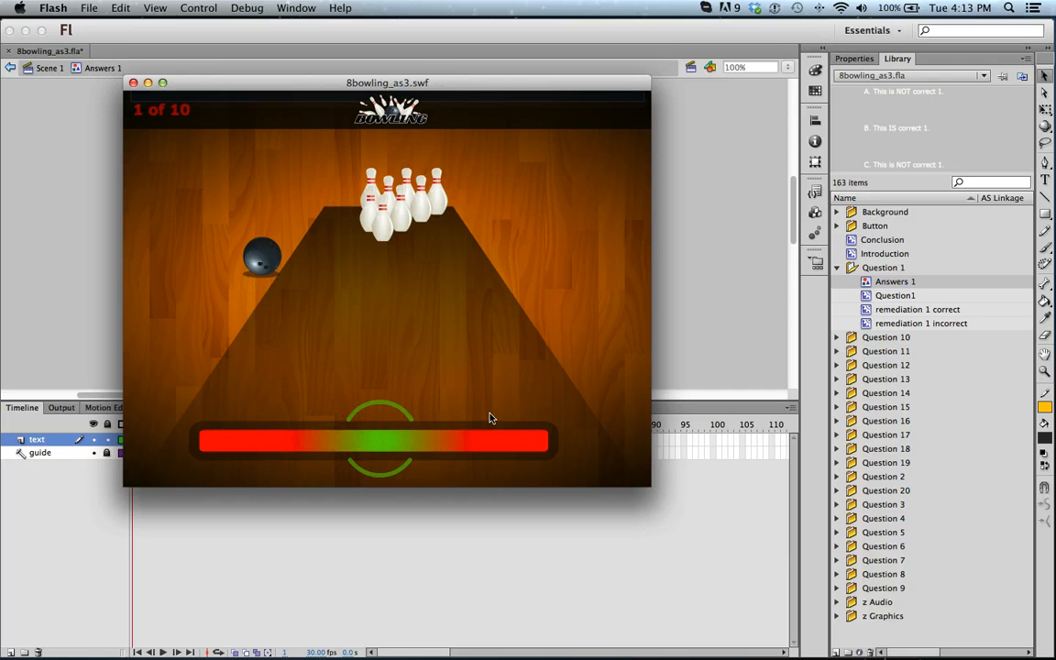
{"action": "left_click", "coordinate": [411, 371]}
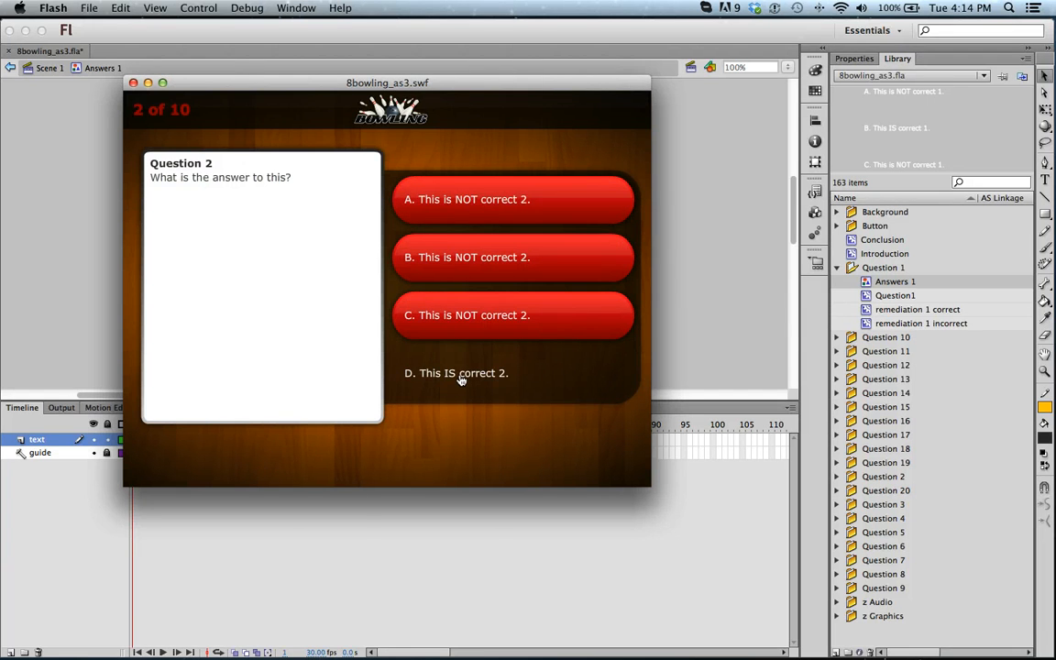
{"action": "left_click", "coordinate": [132, 83]}
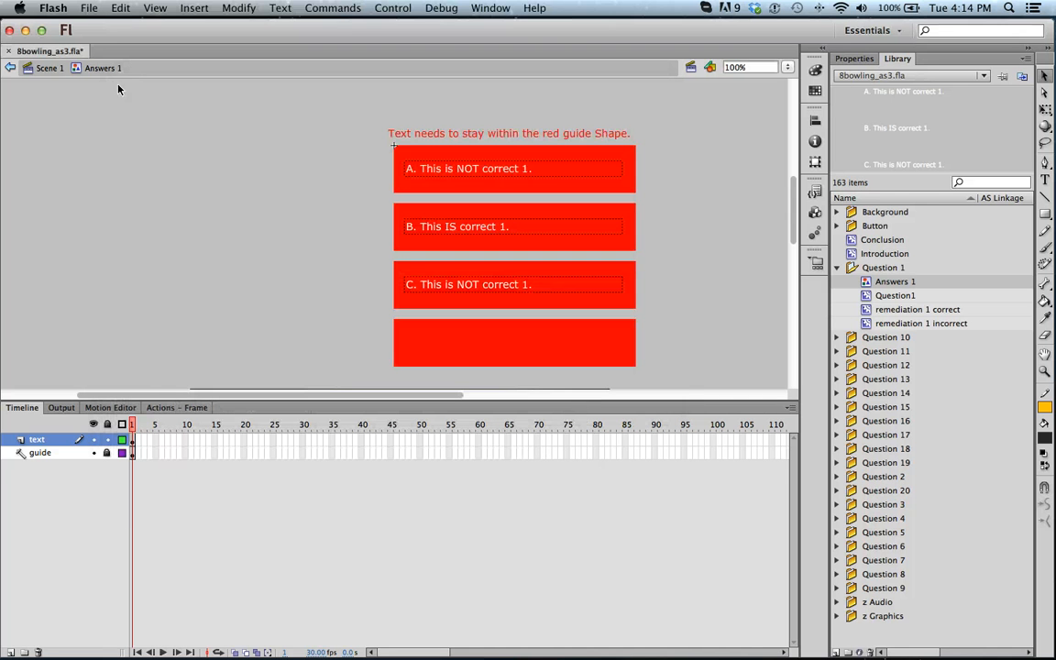
Step: Return to Scene 1, open the script of the Actions layer's first frame and enlarge the code area
{"action": "left_click", "coordinate": [53, 70]}
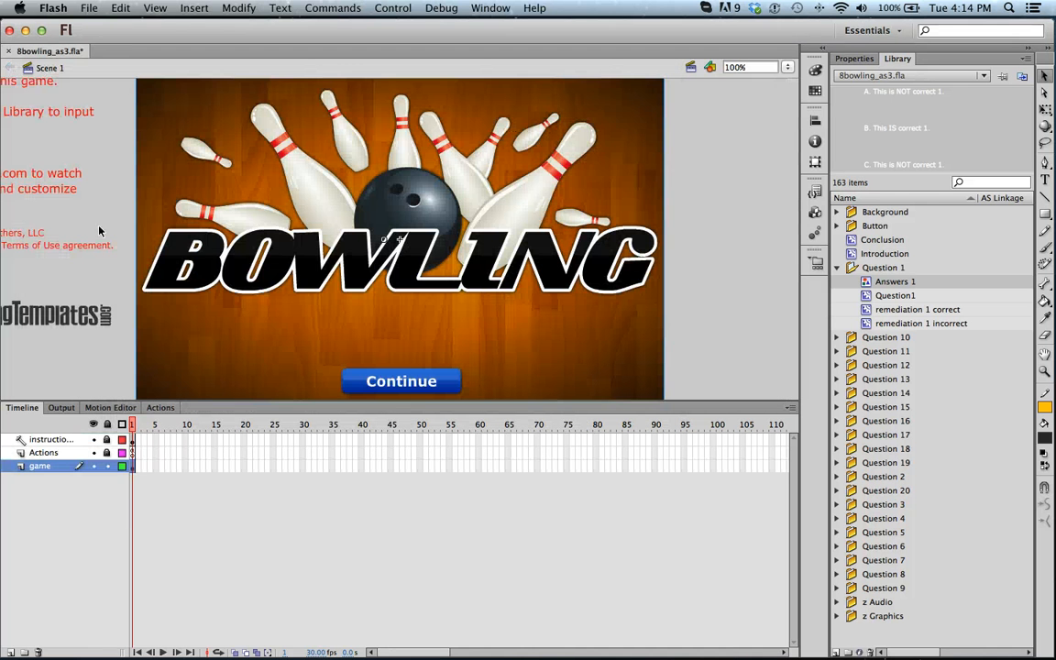
{"action": "left_click", "coordinate": [133, 453]}
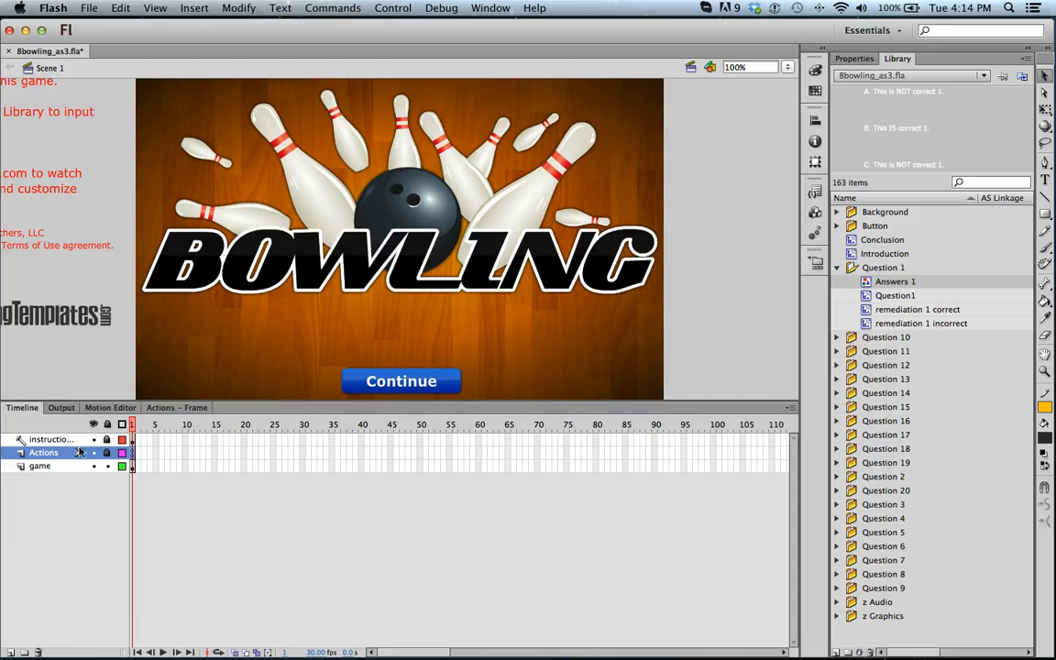
{"action": "left_click", "coordinate": [179, 408]}
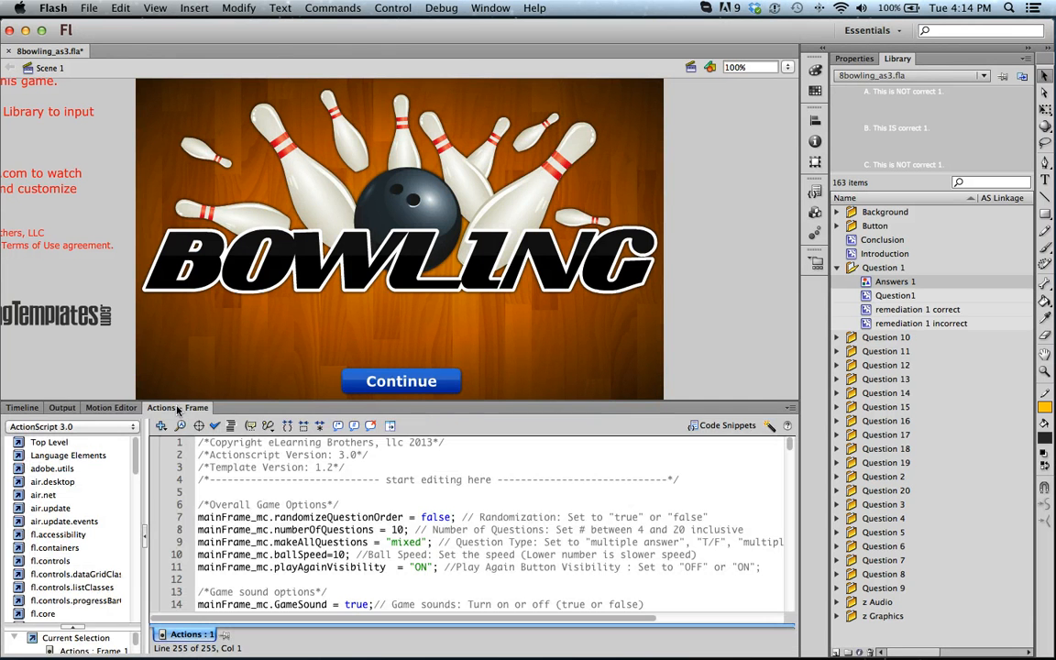
{"action": "left_click_drag", "start_coordinate": [209, 401], "coordinate": [225, 235]}
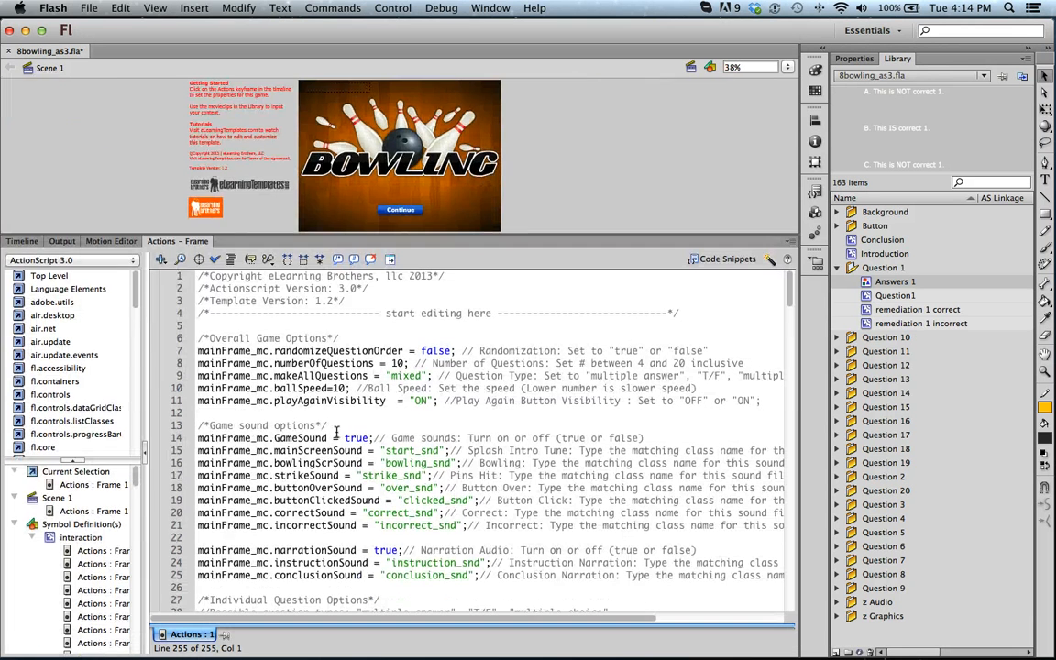
Step: In the Question 2 settings of the script, set answer2d to "incorrect" and answer2c to "correct"
{"action": "scroll", "coordinate": [394, 396], "scroll_direction": "down", "scroll_amount": 10}
{"action": "scroll", "coordinate": [394, 396], "scroll_direction": "down", "scroll_amount": 10}
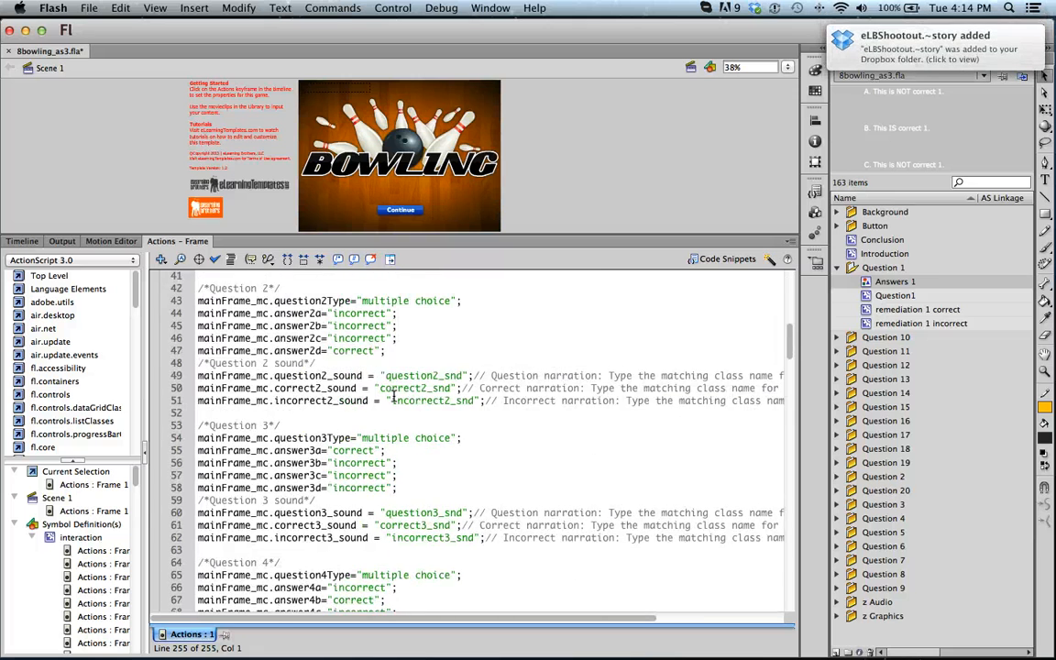
{"action": "scroll", "coordinate": [394, 396], "scroll_direction": "up", "scroll_amount": 4}
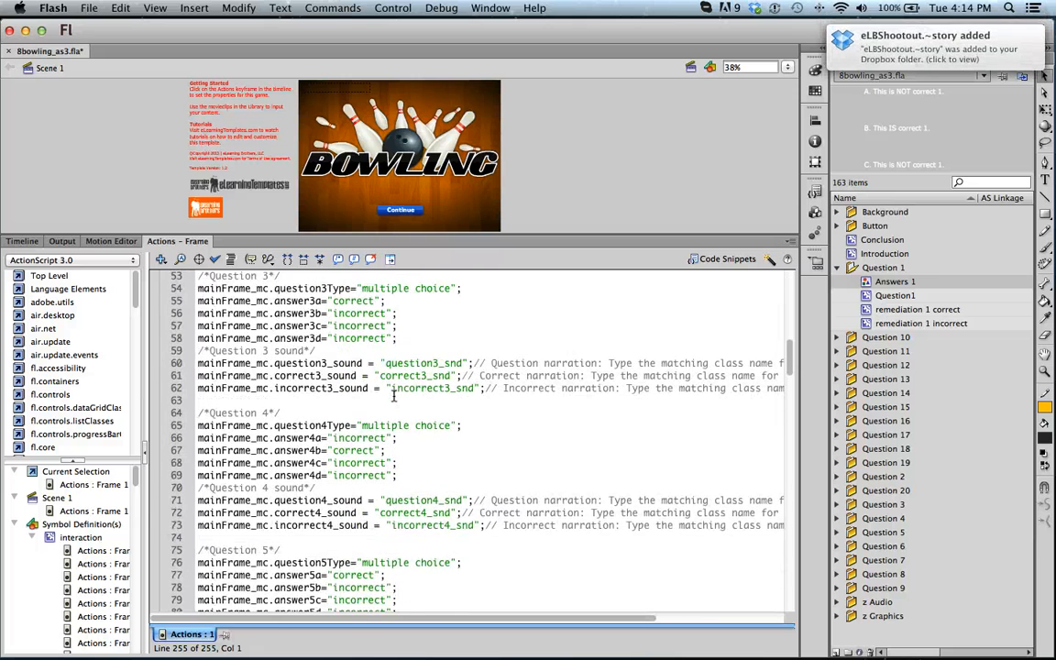
{"action": "scroll", "coordinate": [394, 396], "scroll_direction": "up", "scroll_amount": 4}
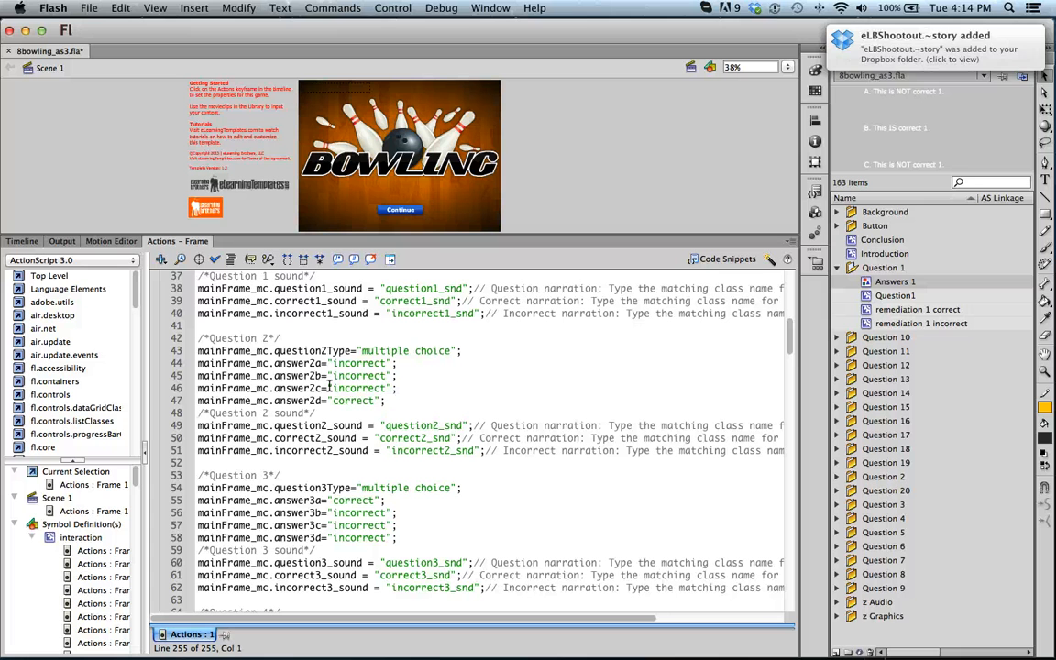
{"action": "left_click", "coordinate": [335, 400]}
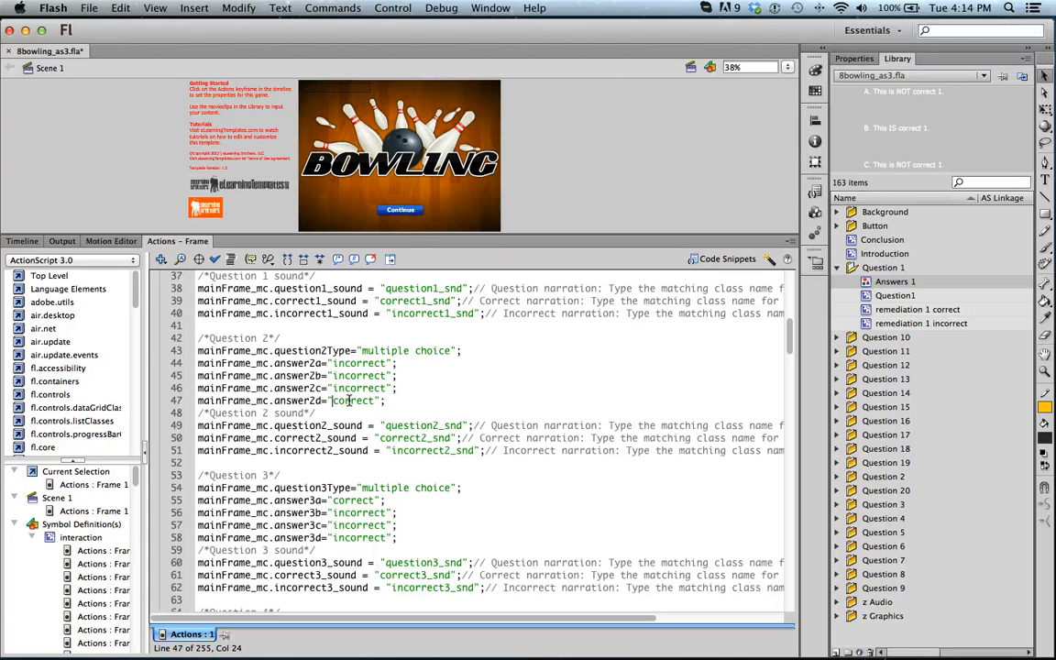
{"action": "type", "text": "in"}
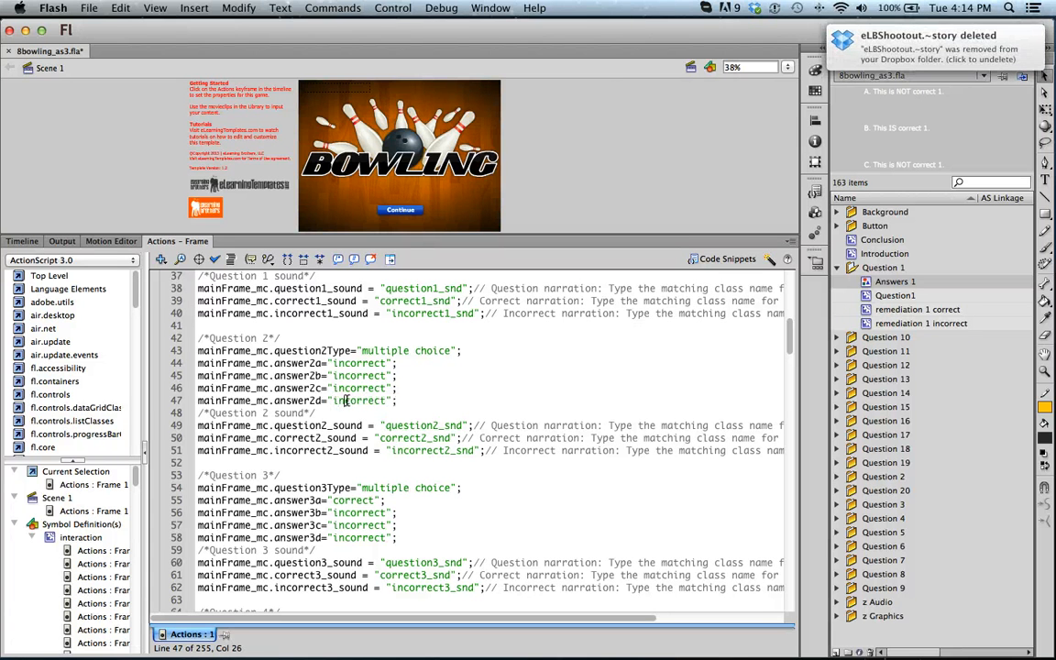
{"action": "key", "text": "BackSpace"}
{"action": "key", "text": "BackSpace"}
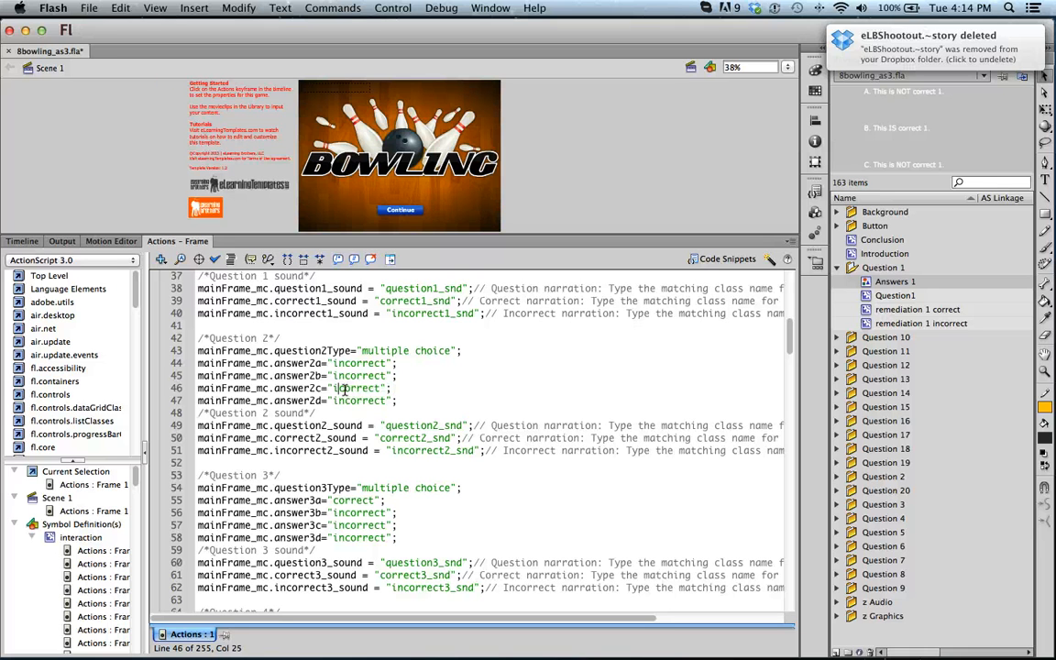